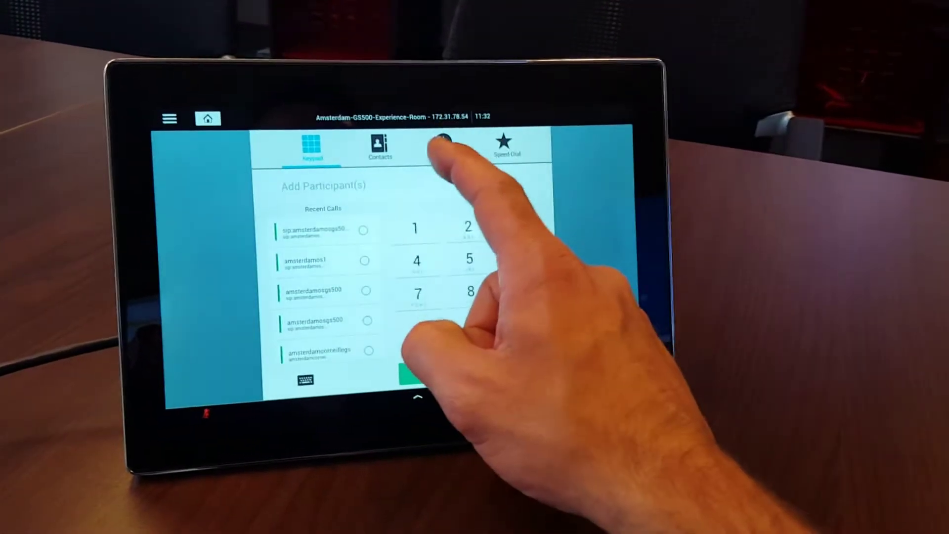
Step: Open Place a Call to show the keypad and the Recent Calls list
{"action": "left_click", "coordinate": [435, 149]}
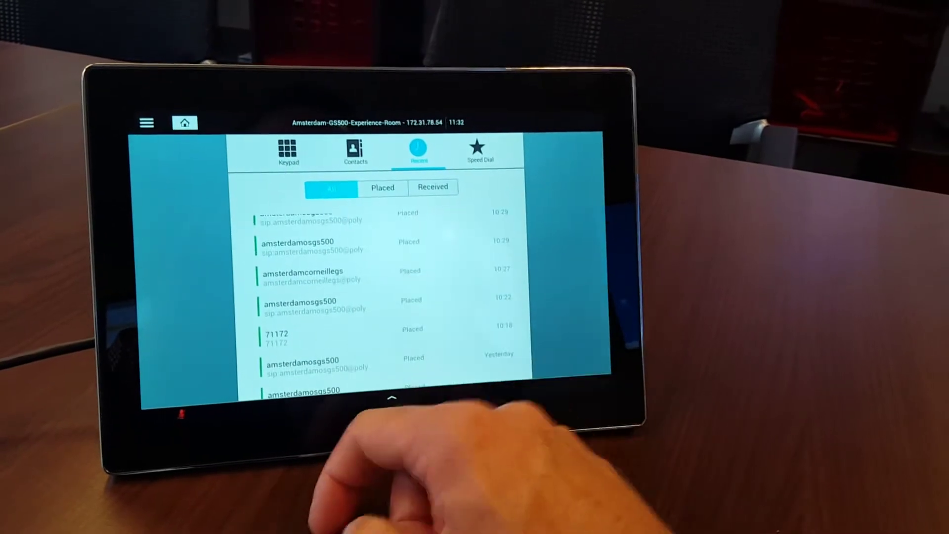
{"action": "scroll", "coordinate": [371, 297], "scroll_direction": "down", "scroll_amount": 3}
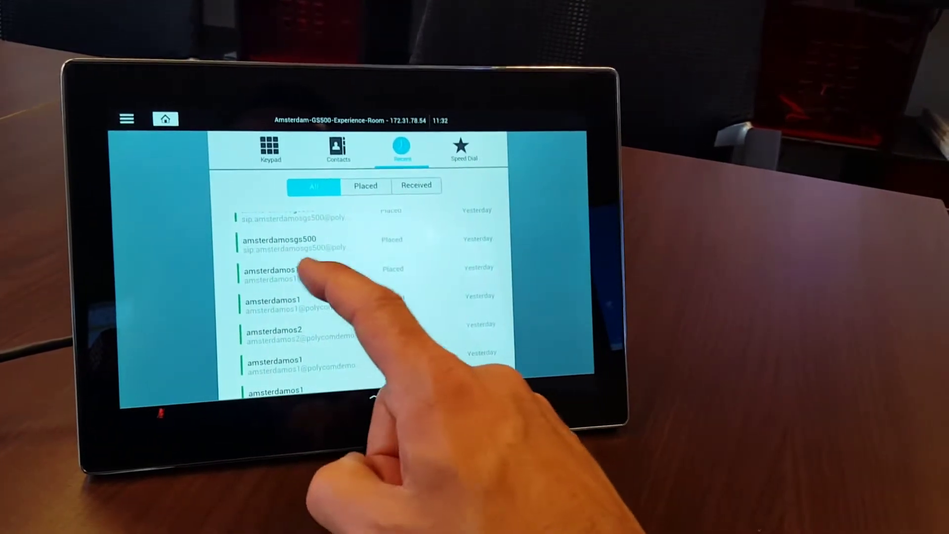
{"action": "left_click", "coordinate": [271, 270]}
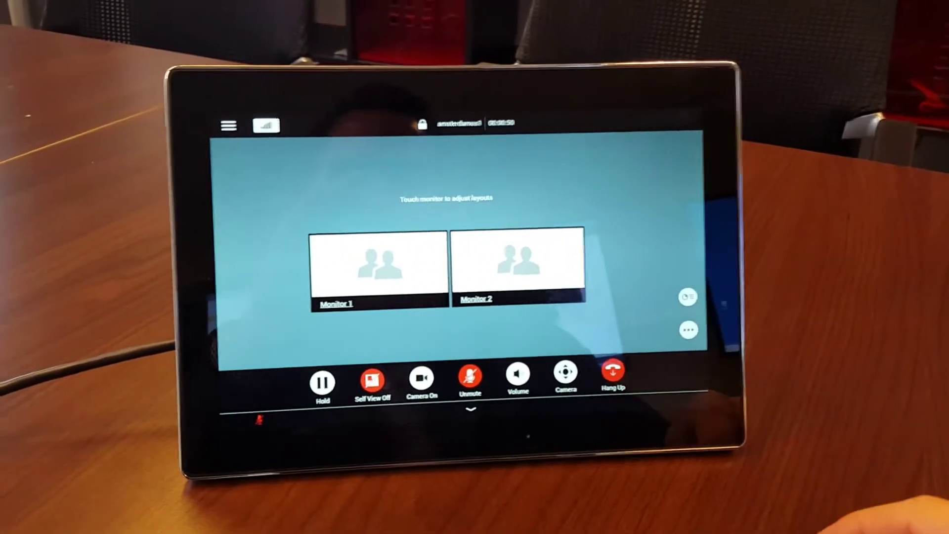
{"action": "left_click", "coordinate": [684, 328]}
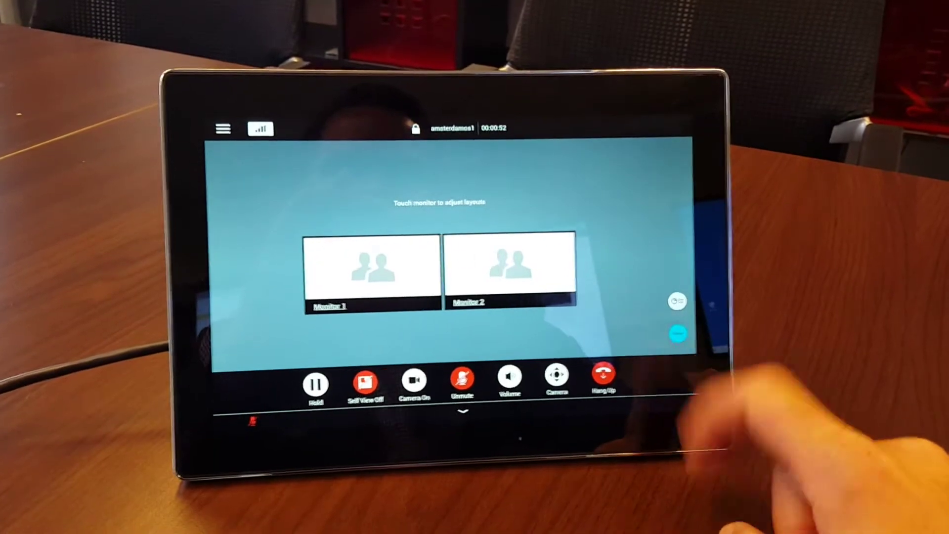
{"action": "left_click", "coordinate": [673, 226]}
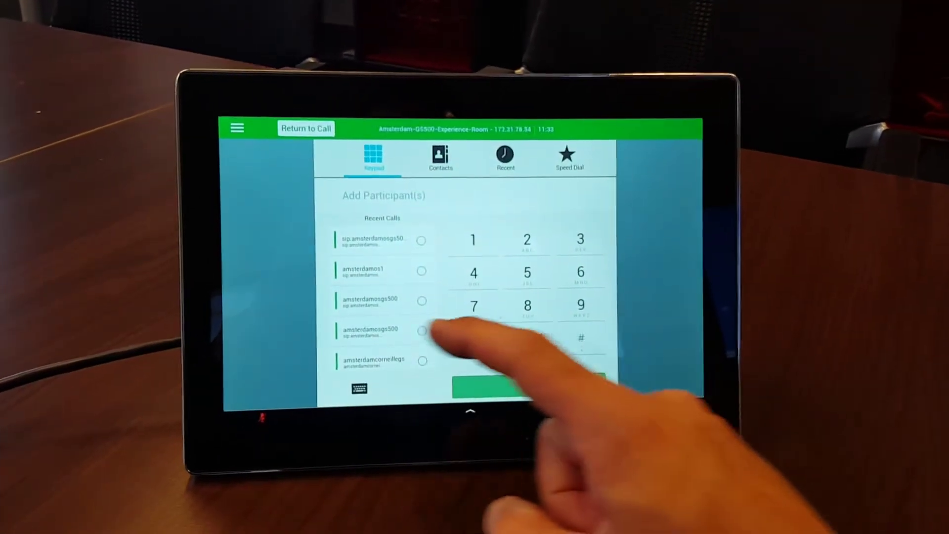
{"action": "left_click_drag", "start_coordinate": [401, 342], "coordinate": [401, 245]}
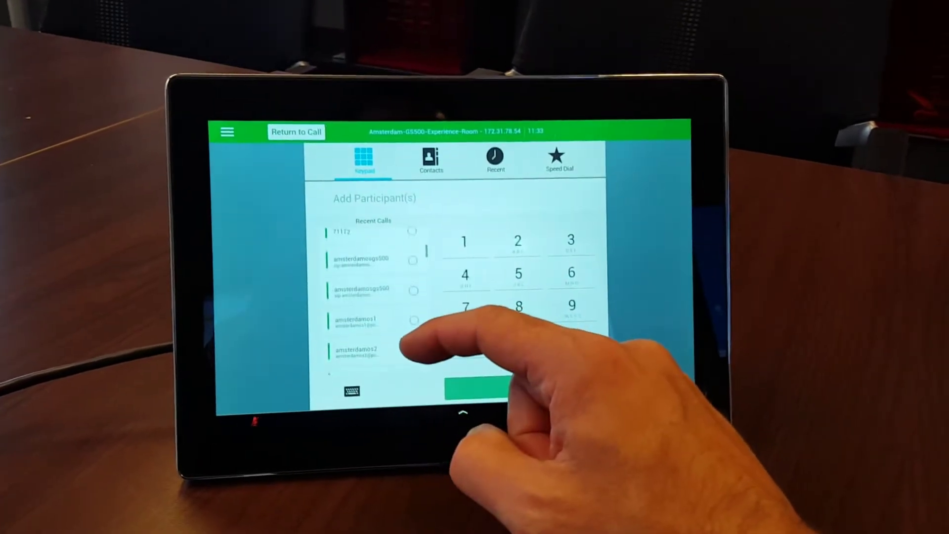
{"action": "left_click_drag", "start_coordinate": [403, 327], "coordinate": [404, 297]}
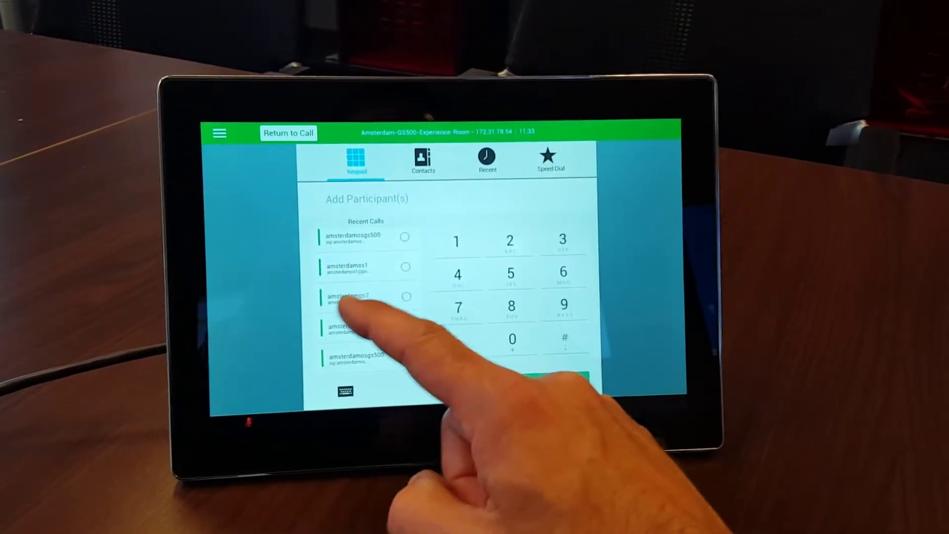
{"action": "left_click", "coordinate": [406, 303]}
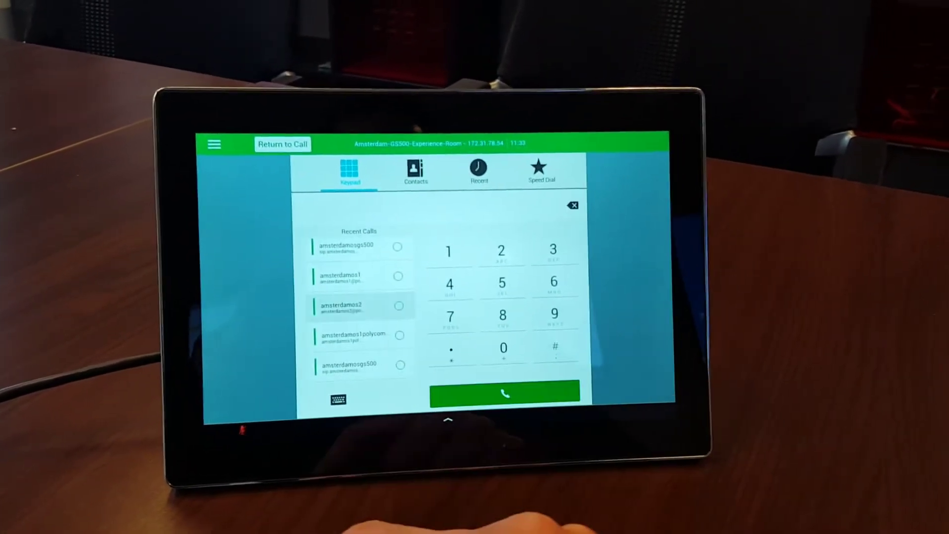
{"action": "left_click", "coordinate": [489, 391]}
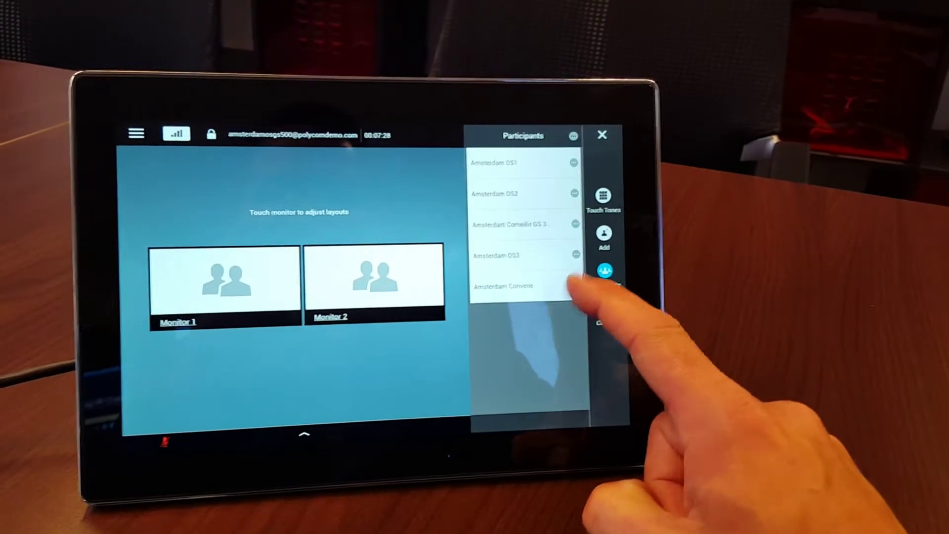
Step: Show the Unmute and Remove options for the Amsterdam Convene participant
{"action": "left_click", "coordinate": [577, 285]}
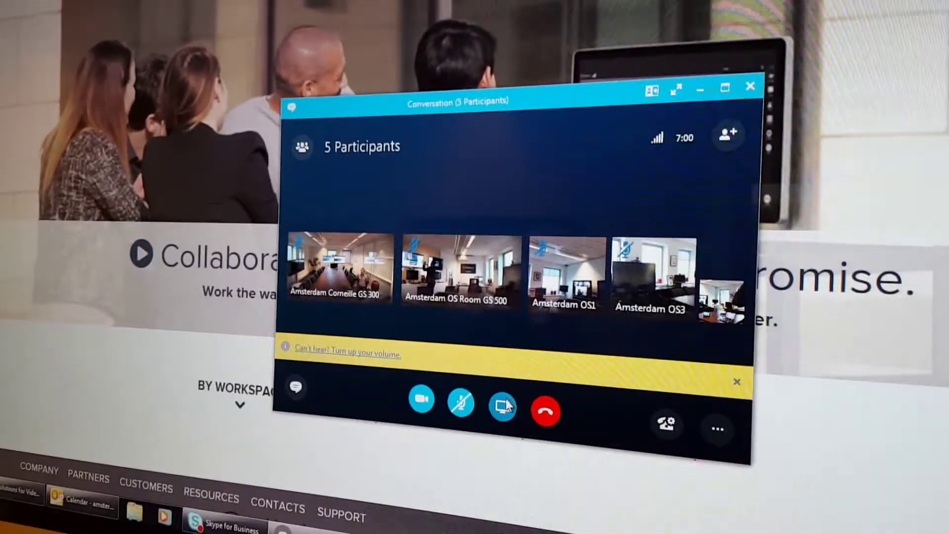
Step: Choose Present Desktop from the Skype for Business Present menu
{"action": "left_click", "coordinate": [498, 403]}
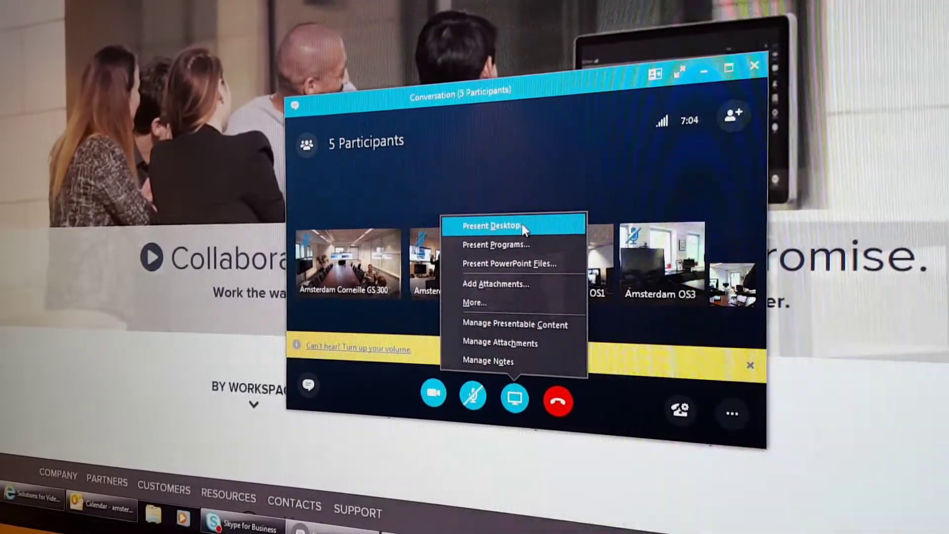
{"action": "left_click", "coordinate": [522, 223]}
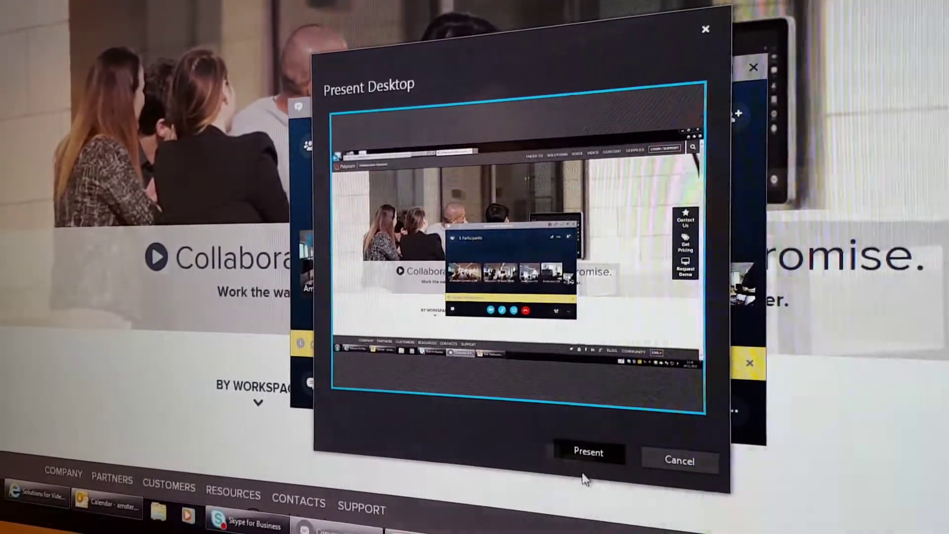
Step: Start presenting the desktop to the 5-participant meeting
{"action": "left_click", "coordinate": [586, 448]}
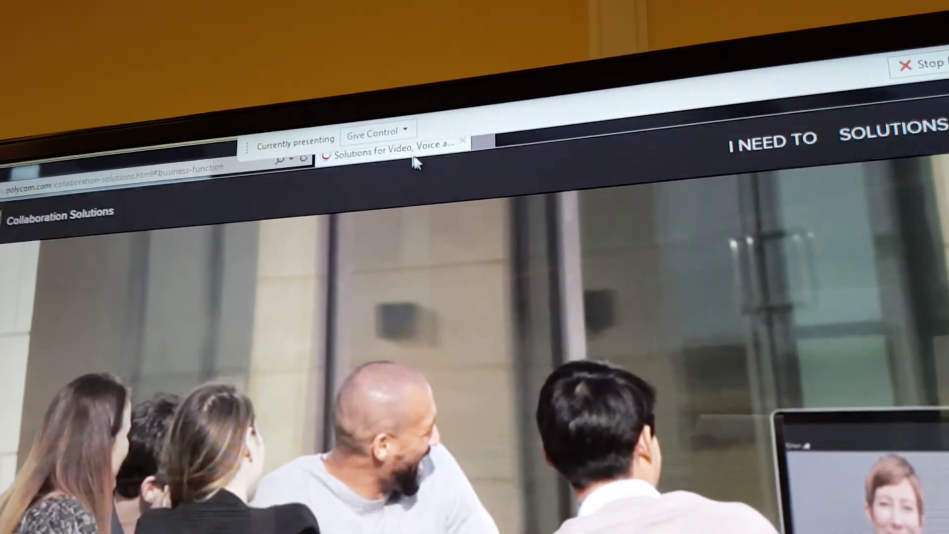
Step: Give control of the shared desktop to Amsterdam OS Room GS 500
{"action": "left_click", "coordinate": [373, 134]}
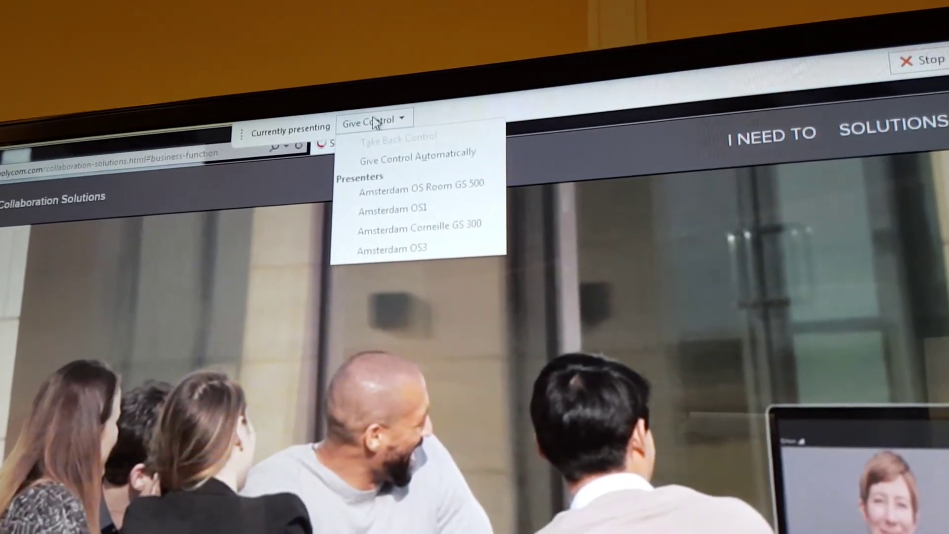
{"action": "left_click", "coordinate": [415, 194]}
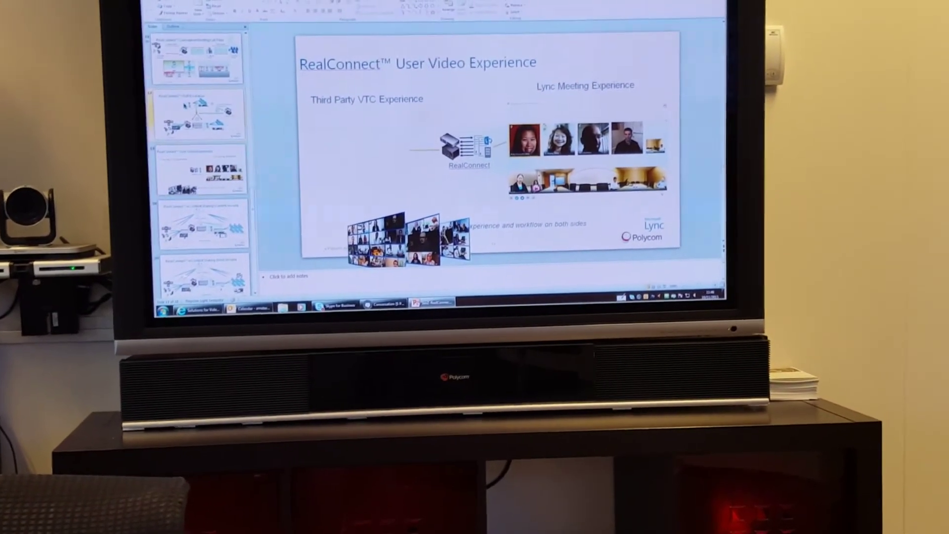
Step: Advance two slides, via VMR Escalation, to RealConnect w Content Sharing
{"action": "key", "text": "Page_Down"}
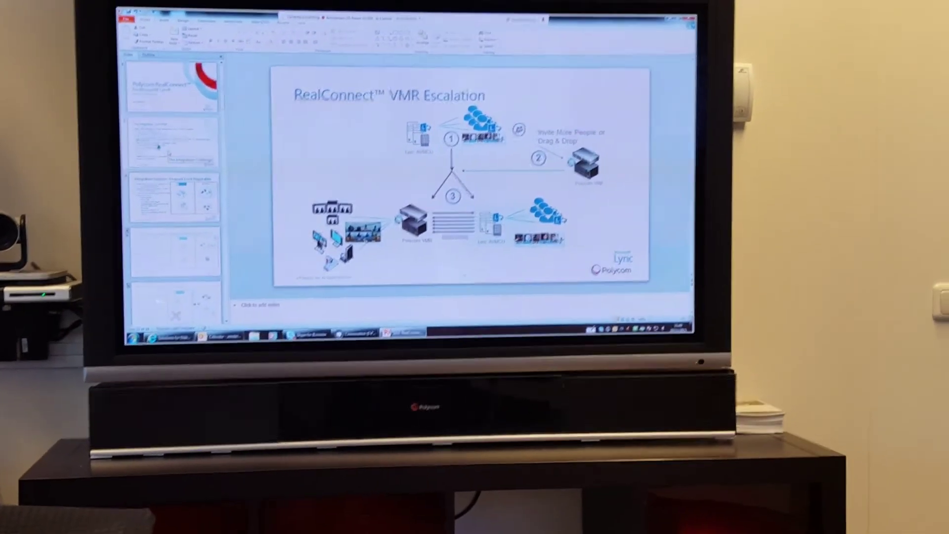
{"action": "scroll", "coordinate": [141, 152], "scroll_direction": "down", "scroll_amount": 3}
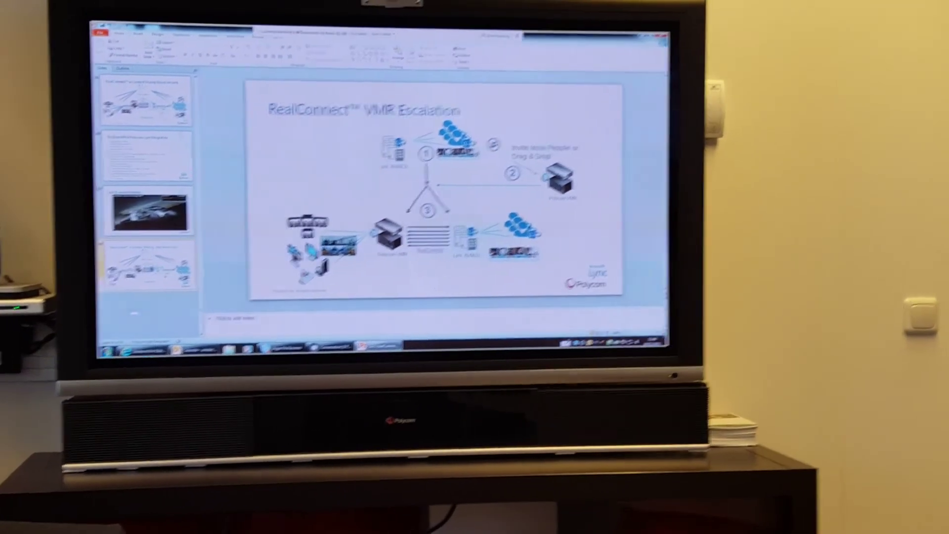
{"action": "key", "text": "Page_Down"}
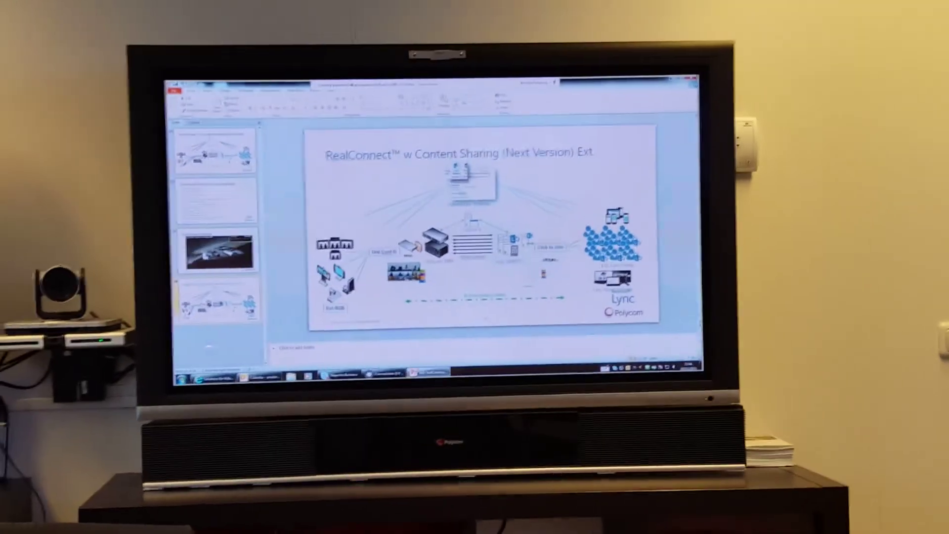